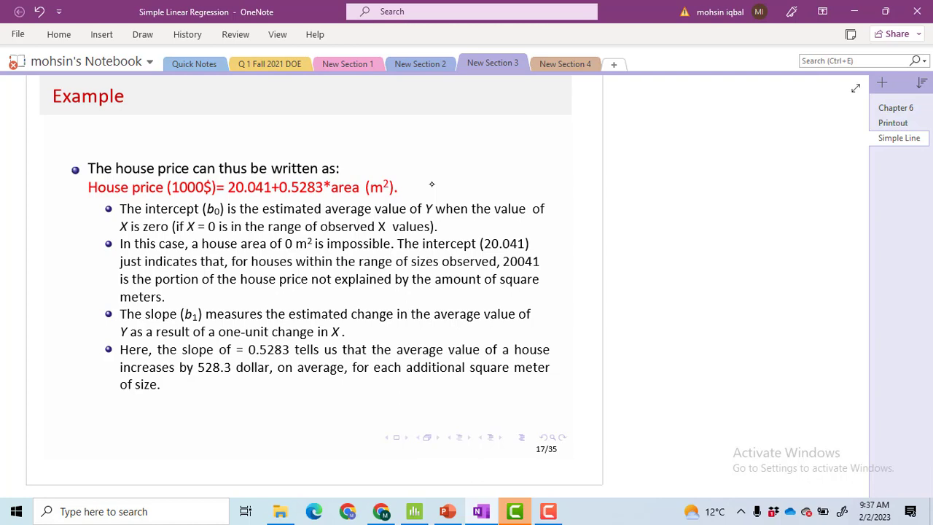
# Tick the formula and handwrite 'β₀, a = y-intercept' above it.
pyautogui.moveTo(404, 188); pyautogui.dragTo(447, 177)
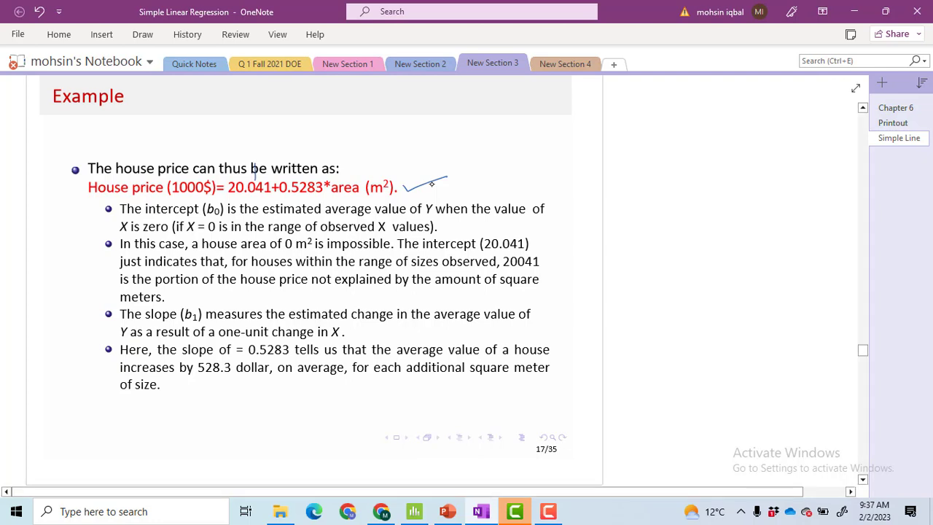
pyautogui.moveTo(248, 153)
pyautogui.mouseDown()
pyautogui.moveTo(248, 136)
pyautogui.moveTo(252, 151)
pyautogui.moveTo(270, 152)
pyautogui.mouseUp()
pyautogui.moveTo(289, 143)
pyautogui.mouseDown()
pyautogui.moveTo(286, 149)
pyautogui.moveTo(338, 136)
pyautogui.moveTo(326, 151)
pyautogui.mouseUp()
pyautogui.moveTo(369, 130)
pyautogui.mouseDown()
pyautogui.moveTo(426, 130)
pyautogui.moveTo(434, 145)
pyautogui.moveTo(447, 127)
pyautogui.mouseUp()
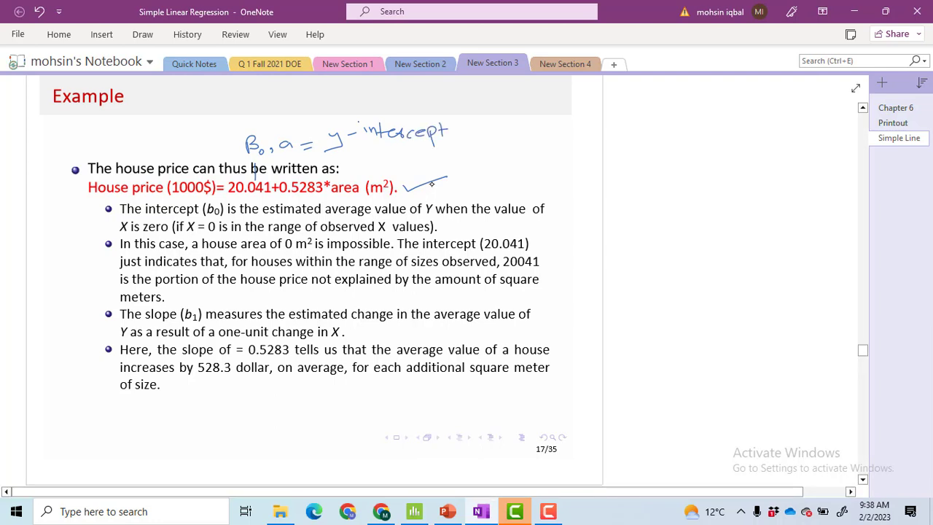
# Underline 'value of Y', 'is zero', 'area of 0 m²' and the 20.041 intercept phrases.
pyautogui.moveTo(203, 217); pyautogui.dragTo(214, 217)
pyautogui.moveTo(377, 219); pyautogui.dragTo(525, 218)
pyautogui.moveTo(131, 235); pyautogui.dragTo(170, 233)
pyautogui.moveTo(242, 252); pyautogui.dragTo(391, 251)
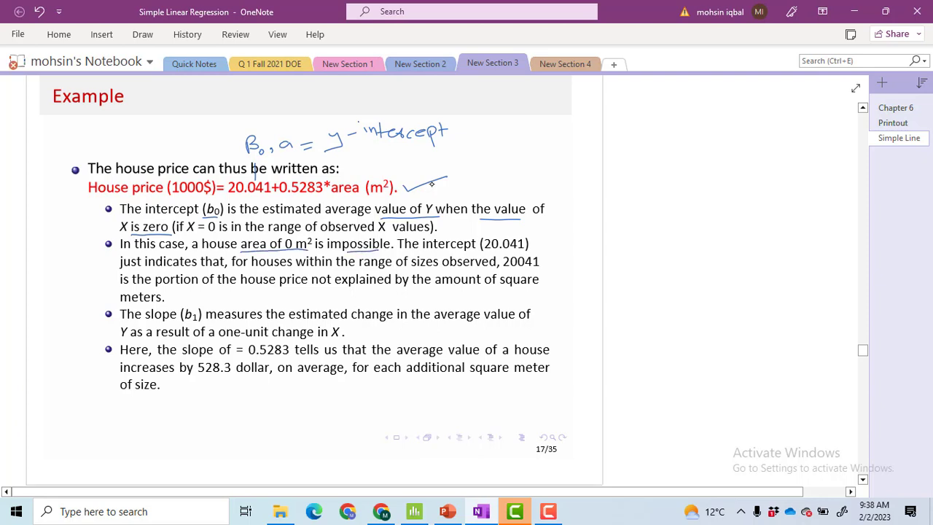
pyautogui.click(314, 262)
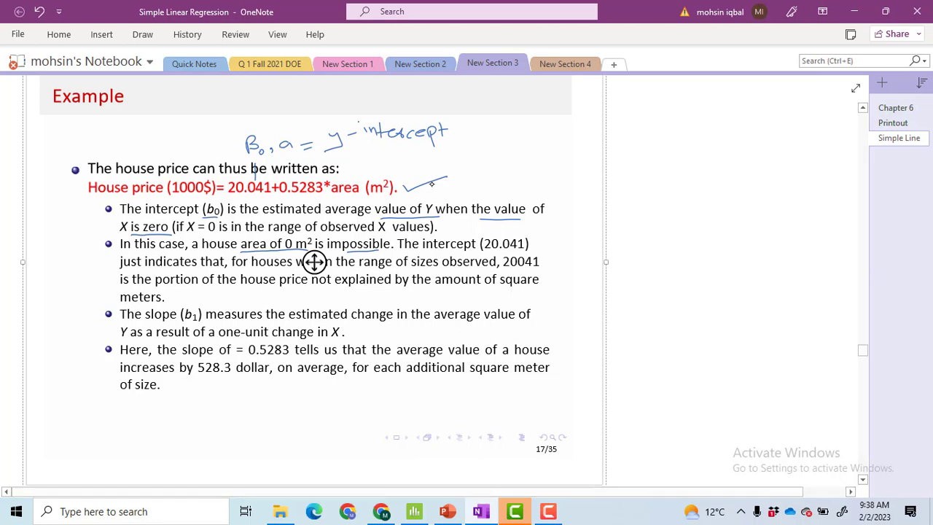
pyautogui.moveTo(422, 253); pyautogui.dragTo(528, 251)
# Start writing the intercept number in the margin, undoing the mistaken last digit.
pyautogui.moveTo(583, 234)
pyautogui.mouseDown()
pyautogui.moveTo(601, 244)
pyautogui.moveTo(632, 238)
pyautogui.mouseUp()
pyautogui.moveTo(630, 231); pyautogui.dragTo(635, 245)
pyautogui.hotkey('ctrl', 'z')
# Finish and underline 20041, then bracket the red formula, circle 'area (m²)' and tick it.
pyautogui.moveTo(580, 255); pyautogui.dragTo(639, 253)
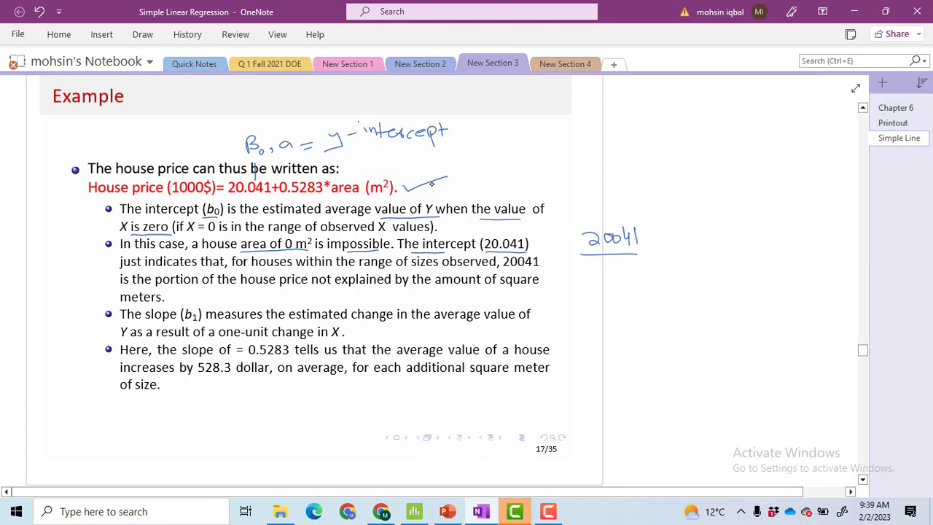
pyautogui.moveTo(354, 181); pyautogui.dragTo(417, 164)
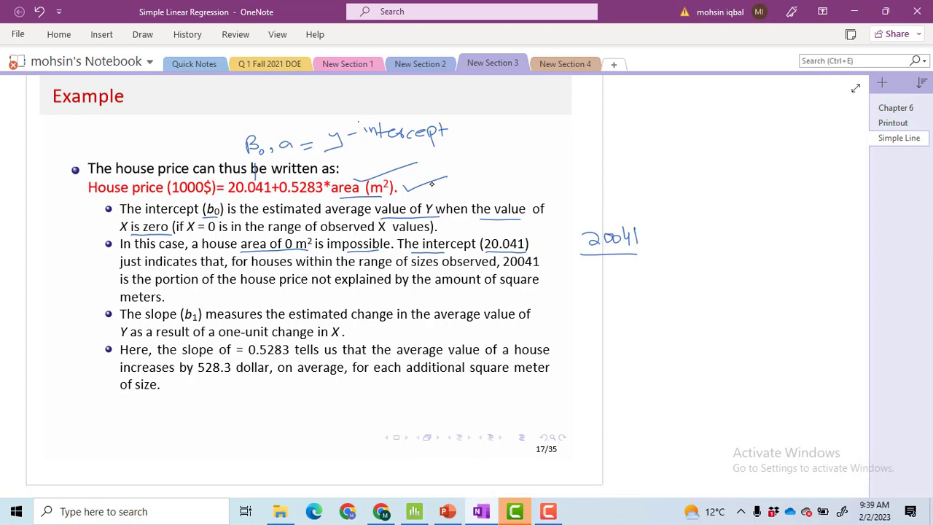
pyautogui.moveTo(81, 187); pyautogui.dragTo(85, 203)
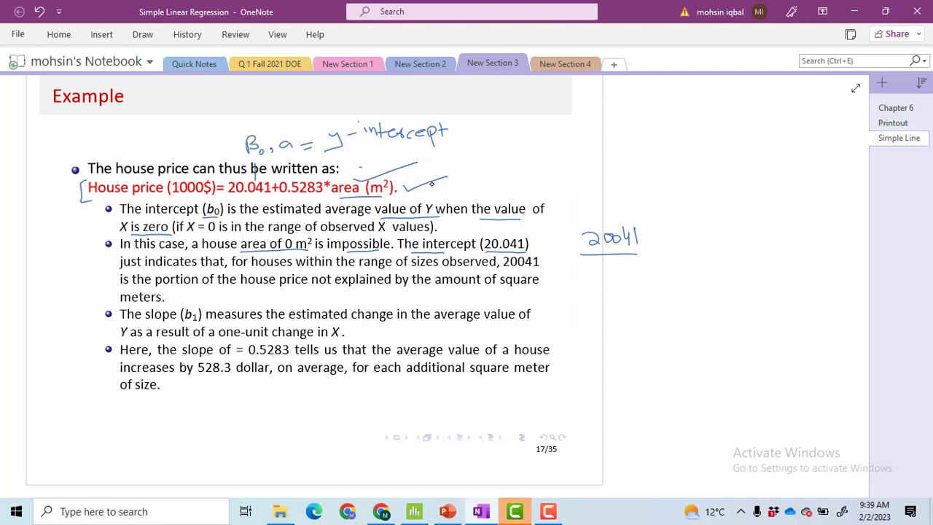
pyautogui.moveTo(361, 169)
pyautogui.mouseDown()
pyautogui.moveTo(339, 195)
pyautogui.moveTo(383, 191)
pyautogui.moveTo(382, 170)
pyautogui.moveTo(355, 168)
pyautogui.mouseUp()
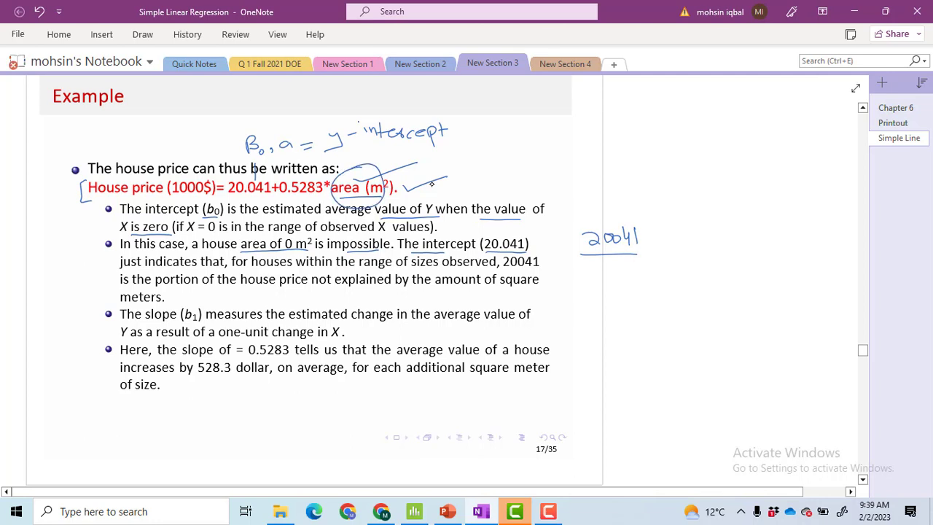
pyautogui.moveTo(173, 146); pyautogui.dragTo(142, 178)
# Underline 'houses', 'of sizes observed', 'house price' and 'amount of square', then draw a line toward a slope note.
pyautogui.moveTo(249, 267); pyautogui.dragTo(292, 269)
pyautogui.moveTo(396, 269); pyautogui.dragTo(540, 269)
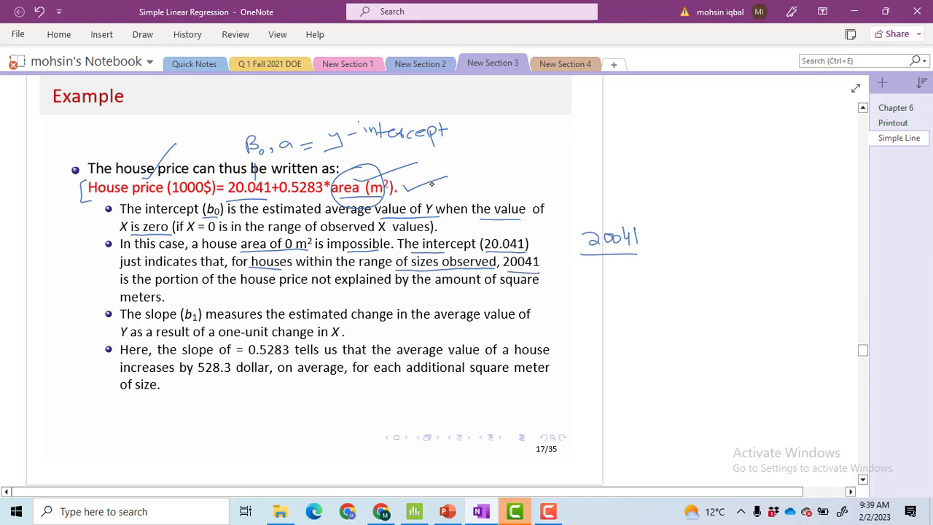
pyautogui.moveTo(242, 289); pyautogui.dragTo(401, 288)
pyautogui.moveTo(466, 290); pyautogui.dragTo(538, 288)
pyautogui.moveTo(166, 298); pyautogui.dragTo(178, 296)
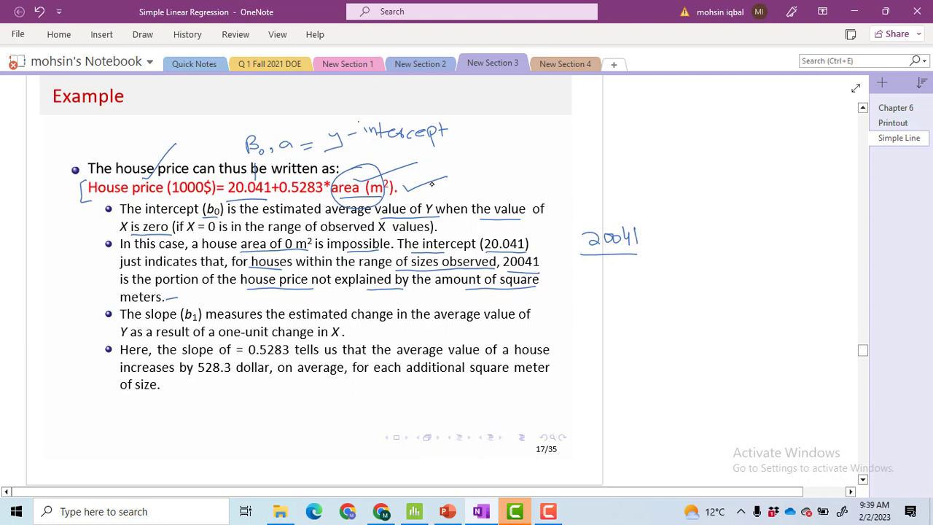
pyautogui.moveTo(313, 180)
pyautogui.mouseDown()
pyautogui.moveTo(325, 168)
pyautogui.moveTo(547, 137)
pyautogui.moveTo(567, 137)
pyautogui.moveTo(570, 147)
pyautogui.moveTo(651, 138)
pyautogui.mouseUp()
# Handwrite '0.5283 = β1 = b' at the top right.
pyautogui.moveTo(639, 143)
pyautogui.mouseDown()
pyautogui.moveTo(664, 158)
pyautogui.moveTo(666, 146)
pyautogui.mouseUp()
pyautogui.moveTo(680, 134)
pyautogui.mouseDown()
pyautogui.moveTo(679, 146)
pyautogui.moveTo(701, 144)
pyautogui.mouseUp()
pyautogui.moveTo(714, 131); pyautogui.dragTo(716, 148)
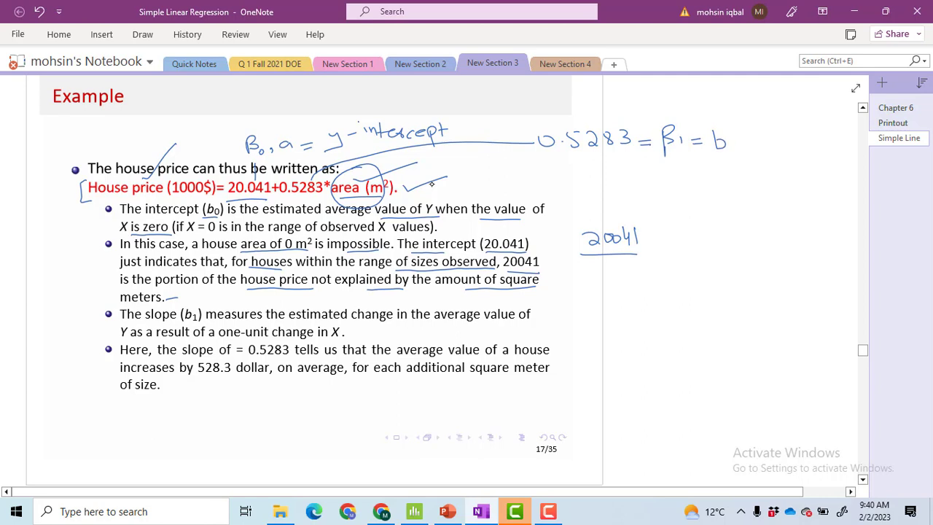
# Underline 'estimated', 'the average', 'Y', 'one-unit' and 'in X' in the slope bullet.
pyautogui.moveTo(317, 321); pyautogui.dragTo(348, 321)
pyautogui.moveTo(419, 323); pyautogui.dragTo(536, 326)
pyautogui.moveTo(117, 340); pyautogui.dragTo(130, 340)
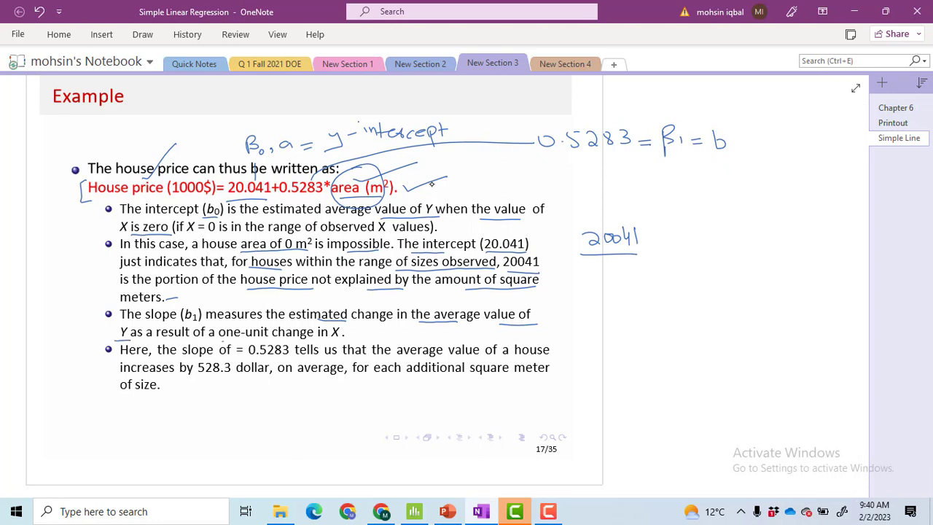
pyautogui.moveTo(234, 338); pyautogui.dragTo(253, 338)
pyautogui.moveTo(326, 340); pyautogui.dragTo(342, 340)
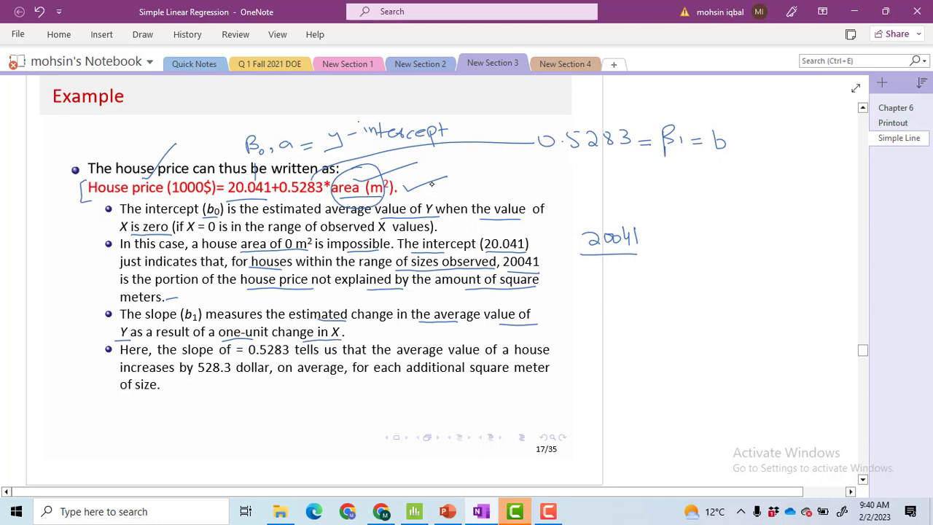
# Write '1 sq' in the right margin and begin 0.5283 beside it.
pyautogui.moveTo(599, 323); pyautogui.dragTo(603, 331)
pyautogui.moveTo(596, 332)
pyautogui.mouseDown()
pyautogui.moveTo(637, 341)
pyautogui.moveTo(629, 342)
pyautogui.mouseUp()
pyautogui.moveTo(704, 323)
pyautogui.mouseDown()
pyautogui.moveTo(699, 332)
pyautogui.moveTo(704, 323)
pyautogui.moveTo(749, 333)
pyautogui.moveTo(757, 318)
pyautogui.moveTo(770, 326)
pyautogui.moveTo(766, 334)
pyautogui.mouseUp()
pyautogui.click(713, 330)
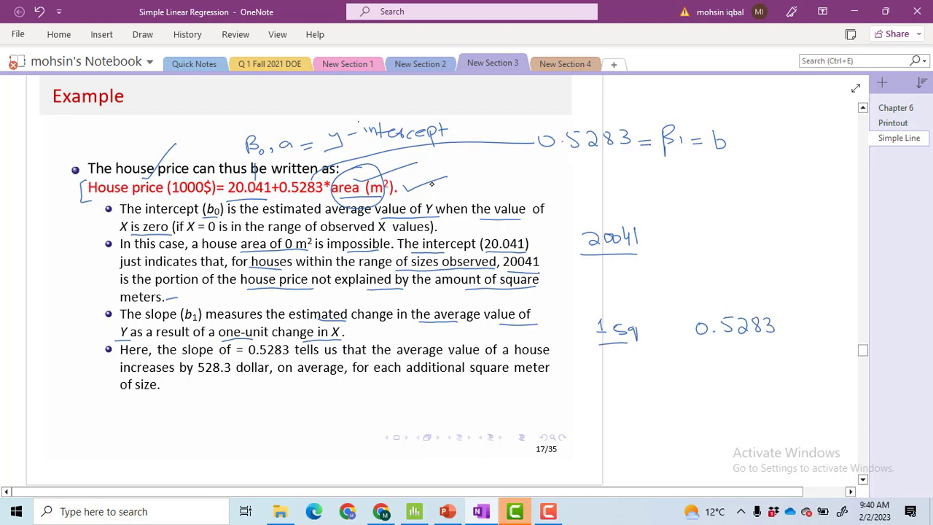
# Write '$528.3' beside 0.5283 in the margin and underline the notes.
pyautogui.moveTo(800, 318)
pyautogui.mouseDown()
pyautogui.moveTo(805, 331)
pyautogui.moveTo(812, 316)
pyautogui.mouseUp()
pyautogui.moveTo(814, 319)
pyautogui.mouseDown()
pyautogui.moveTo(823, 332)
pyautogui.moveTo(827, 323)
pyautogui.moveTo(845, 331)
pyautogui.moveTo(834, 334)
pyautogui.mouseUp()
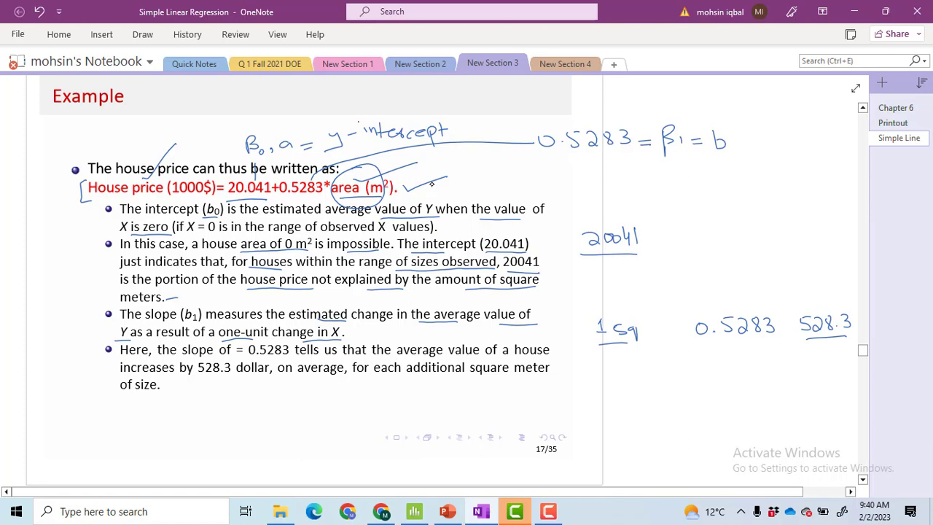
pyautogui.moveTo(600, 351); pyautogui.dragTo(630, 350)
pyautogui.moveTo(807, 347); pyautogui.dragTo(846, 345)
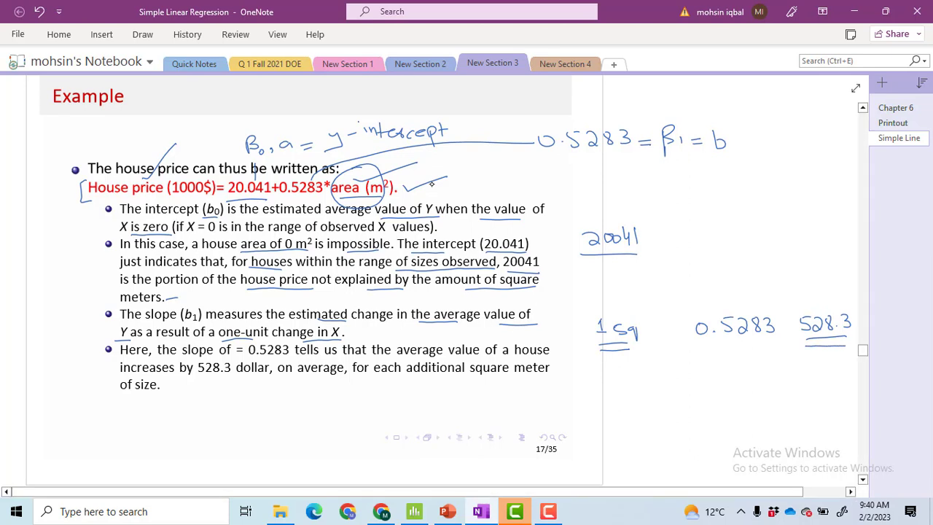
pyautogui.moveTo(797, 321); pyautogui.dragTo(795, 343)
# Underline '0.5283', 'average value', '528.3 dollar' and 'additional square' in the last bullet.
pyautogui.moveTo(250, 356); pyautogui.dragTo(289, 356)
pyautogui.moveTo(399, 358); pyautogui.dragTo(481, 358)
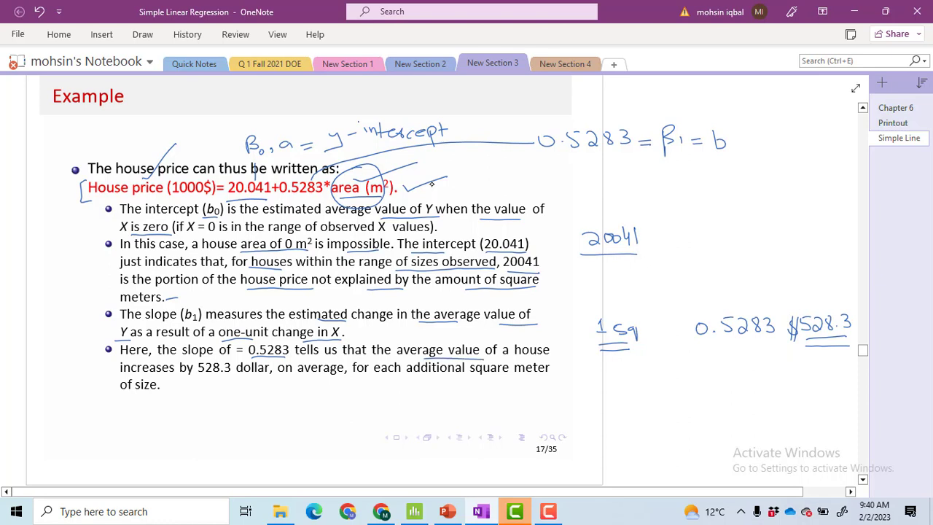
pyautogui.moveTo(187, 380); pyautogui.dragTo(340, 378)
pyautogui.moveTo(427, 378); pyautogui.dragTo(508, 378)
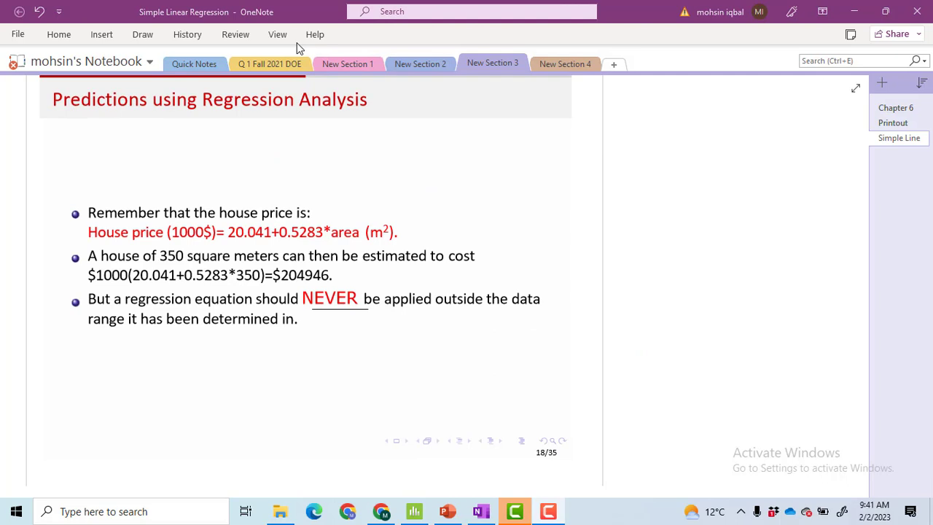
# Underline 'area' in the price formula plus 'house of 350 square' and 'be estimated to cost'.
pyautogui.moveTo(395, 212)
pyautogui.mouseDown()
pyautogui.moveTo(423, 238)
pyautogui.moveTo(413, 243)
pyautogui.mouseUp()
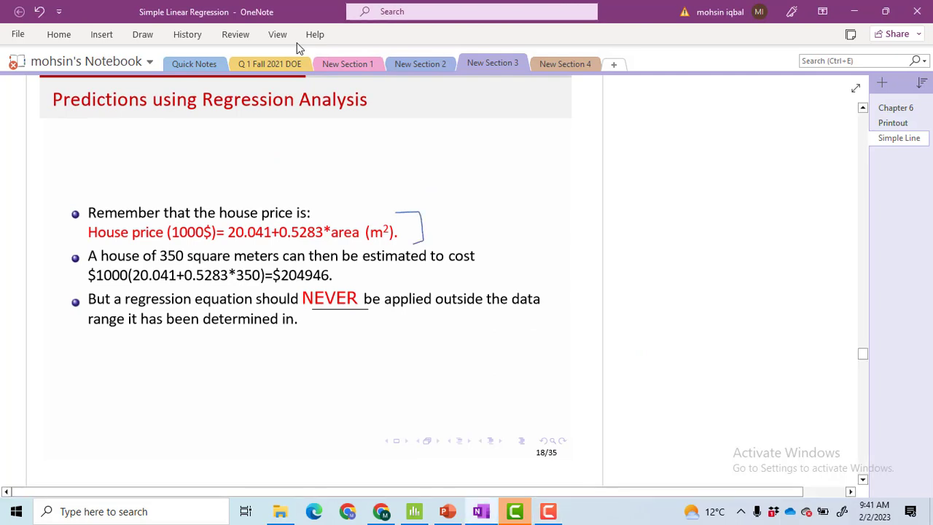
pyautogui.moveTo(334, 244); pyautogui.dragTo(353, 246)
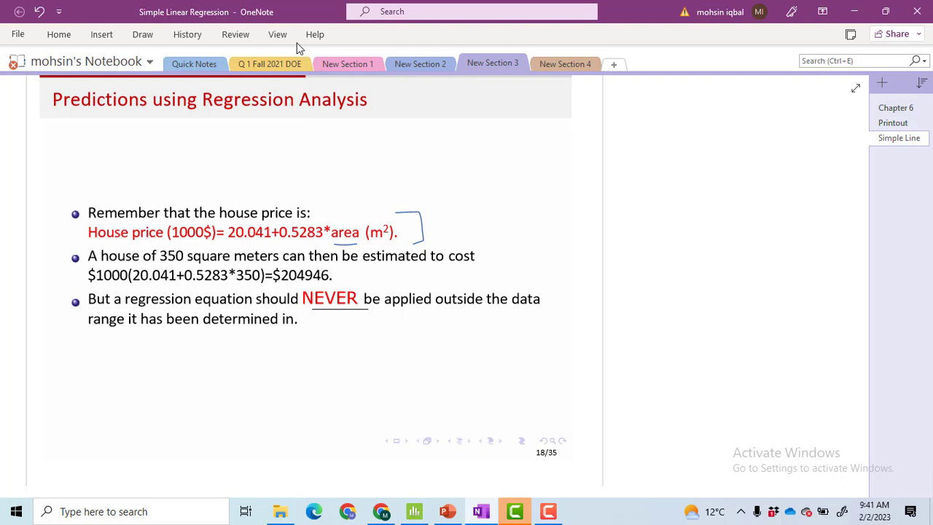
pyautogui.moveTo(115, 263); pyautogui.dragTo(233, 265)
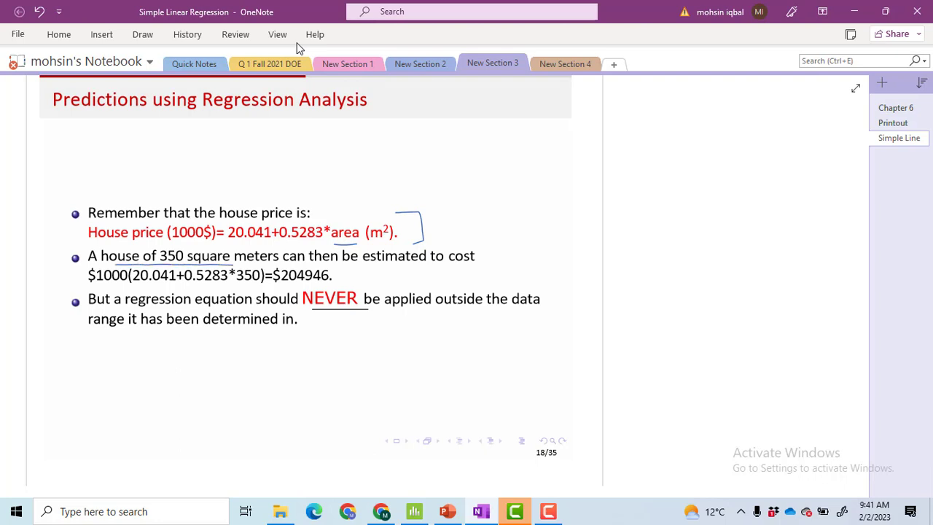
pyautogui.moveTo(343, 263); pyautogui.dragTo(472, 260)
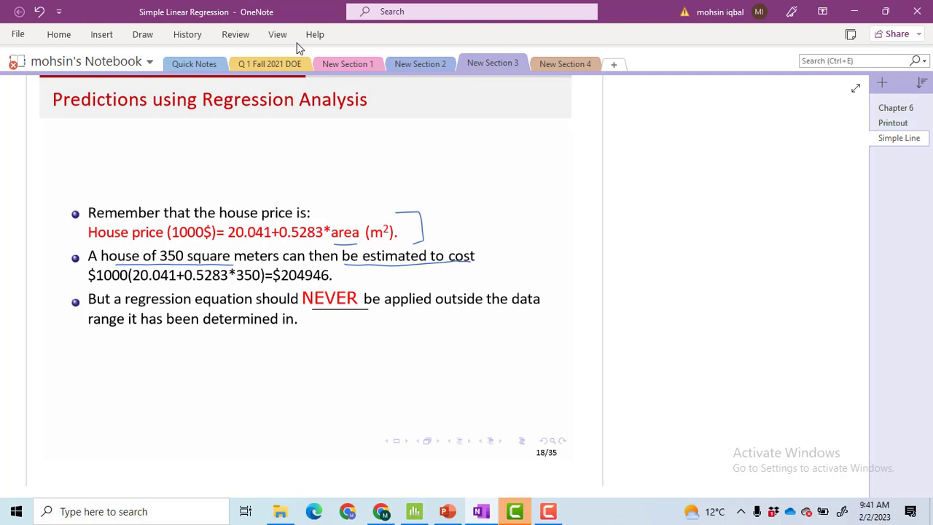
# Mark the calculation line's 1000, 20.041 and 0.5283, and draw an arrow linking area to 350.
pyautogui.moveTo(77, 282); pyautogui.dragTo(86, 280)
pyautogui.moveTo(143, 287); pyautogui.dragTo(162, 281)
pyautogui.moveTo(100, 286); pyautogui.dragTo(114, 285)
pyautogui.moveTo(195, 286); pyautogui.dragTo(254, 284)
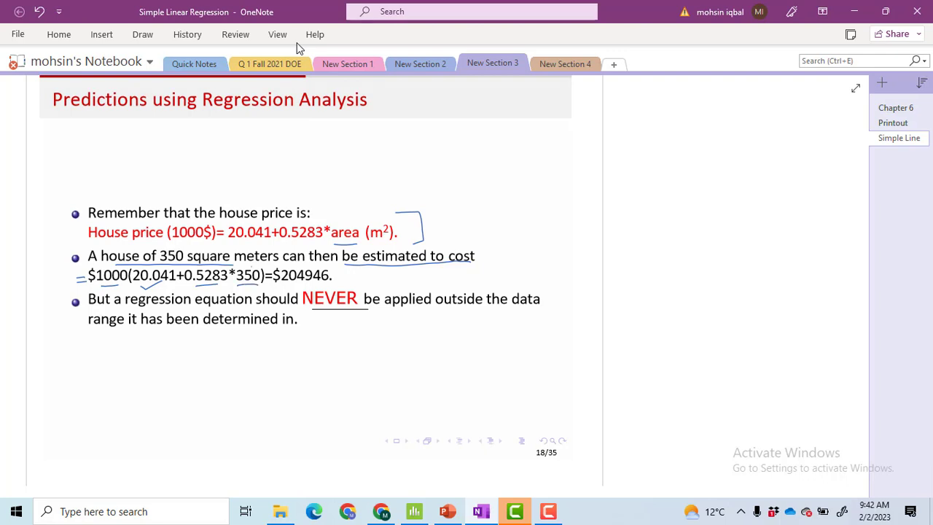
pyautogui.moveTo(256, 260)
pyautogui.mouseDown()
pyautogui.moveTo(291, 245)
pyautogui.moveTo(340, 197)
pyautogui.moveTo(353, 229)
pyautogui.moveTo(342, 224)
pyautogui.moveTo(354, 229)
pyautogui.mouseUp()
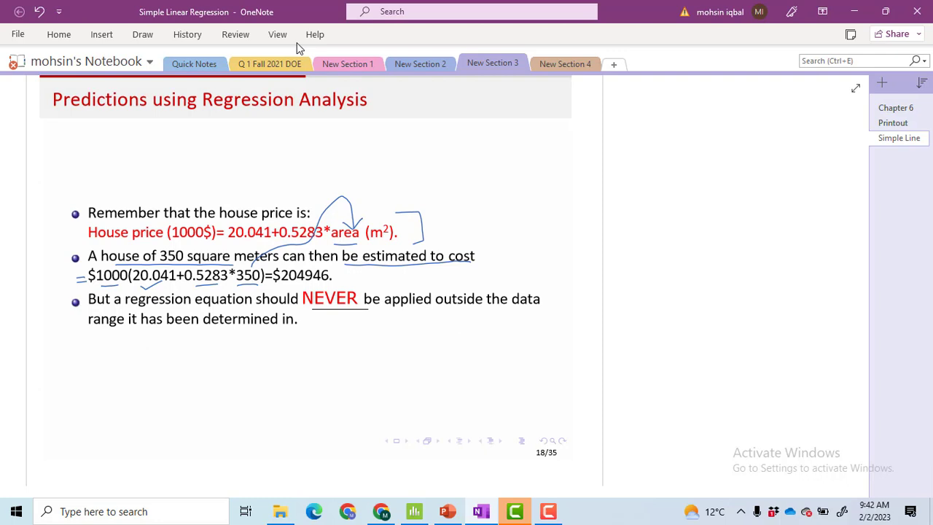
# Bracket the NEVER warning bullet and circle 350 in the calculation.
pyautogui.moveTo(545, 290)
pyautogui.mouseDown()
pyautogui.moveTo(566, 315)
pyautogui.moveTo(545, 329)
pyautogui.mouseUp()
pyautogui.moveTo(549, 285)
pyautogui.mouseDown()
pyautogui.moveTo(570, 286)
pyautogui.moveTo(554, 341)
pyautogui.mouseUp()
pyautogui.moveTo(252, 261)
pyautogui.mouseDown()
pyautogui.moveTo(236, 267)
pyautogui.moveTo(274, 284)
pyautogui.moveTo(250, 261)
pyautogui.mouseUp()
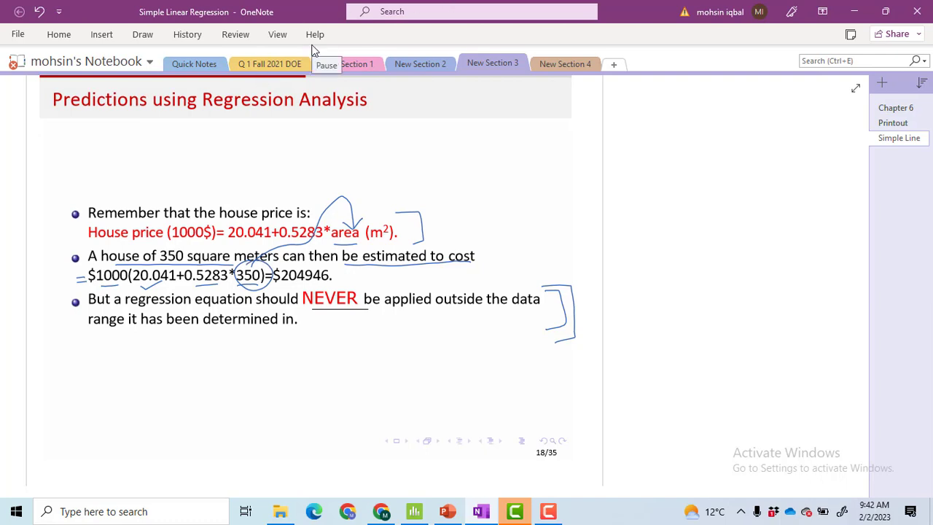
# Back on the data table, tick areas 199 and 405, bracket rows 5–7 and write 350.
pyautogui.scroll(5, 306, 291)
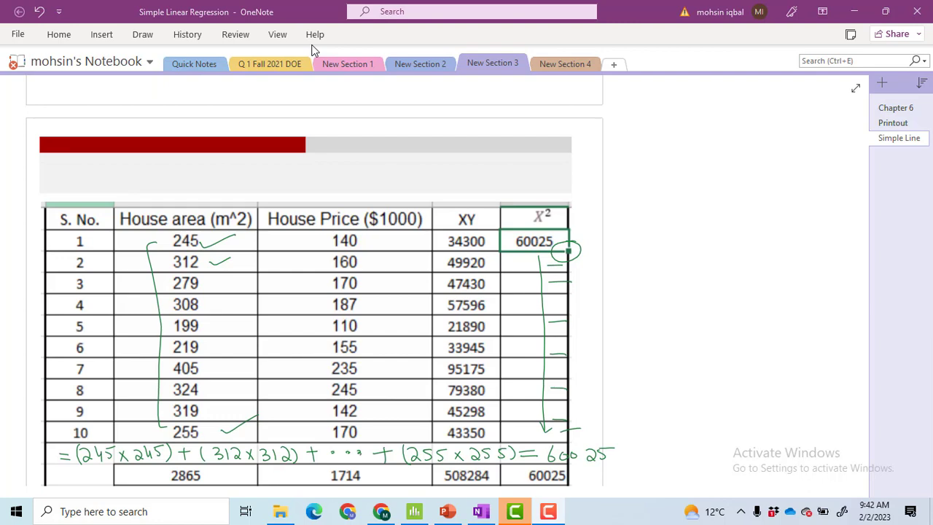
pyautogui.moveTo(216, 325); pyautogui.dragTo(255, 311)
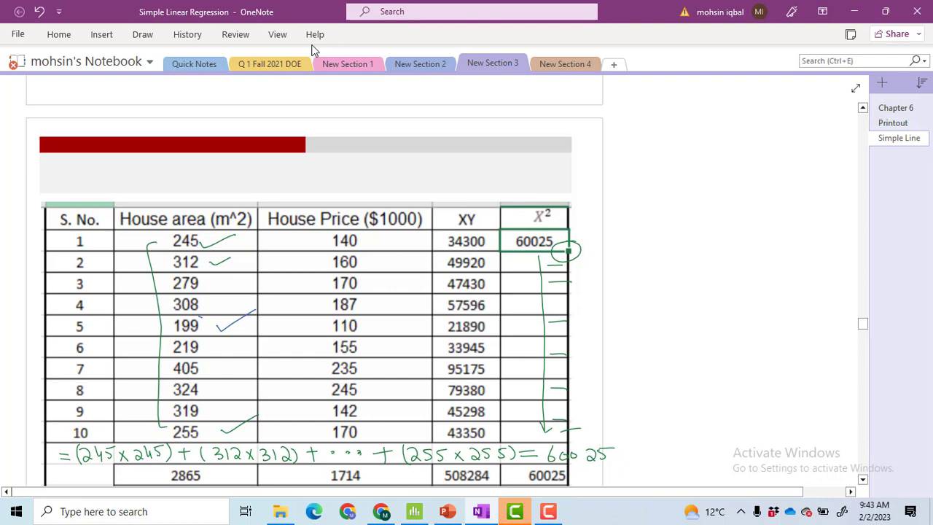
pyautogui.moveTo(200, 317); pyautogui.dragTo(167, 326)
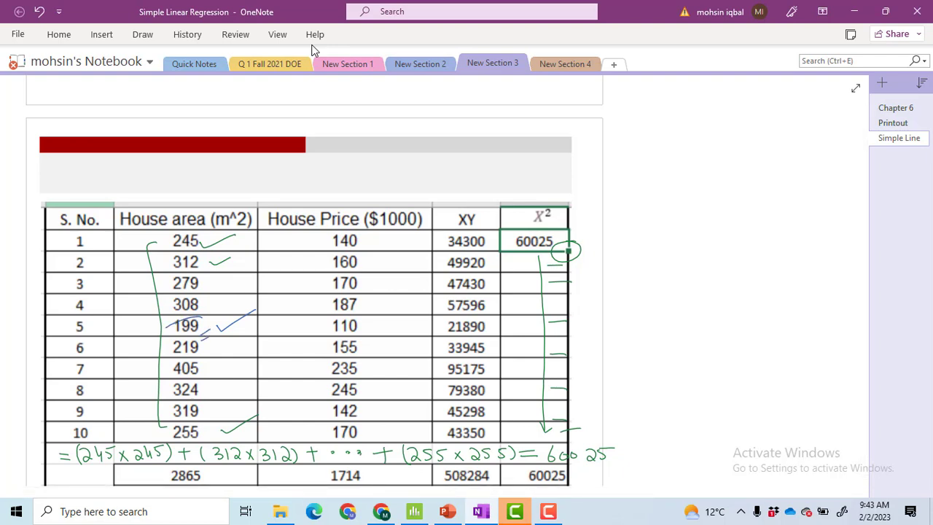
pyautogui.moveTo(209, 369); pyautogui.dragTo(201, 378)
pyautogui.moveTo(211, 319)
pyautogui.mouseDown()
pyautogui.moveTo(231, 328)
pyautogui.moveTo(223, 380)
pyautogui.mouseUp()
pyautogui.moveTo(264, 337)
pyautogui.mouseDown()
pyautogui.moveTo(266, 356)
pyautogui.moveTo(280, 354)
pyautogui.moveTo(284, 335)
pyautogui.mouseUp()
pyautogui.moveTo(294, 341)
pyautogui.mouseDown()
pyautogui.moveTo(256, 336)
pyautogui.moveTo(267, 366)
pyautogui.mouseUp()
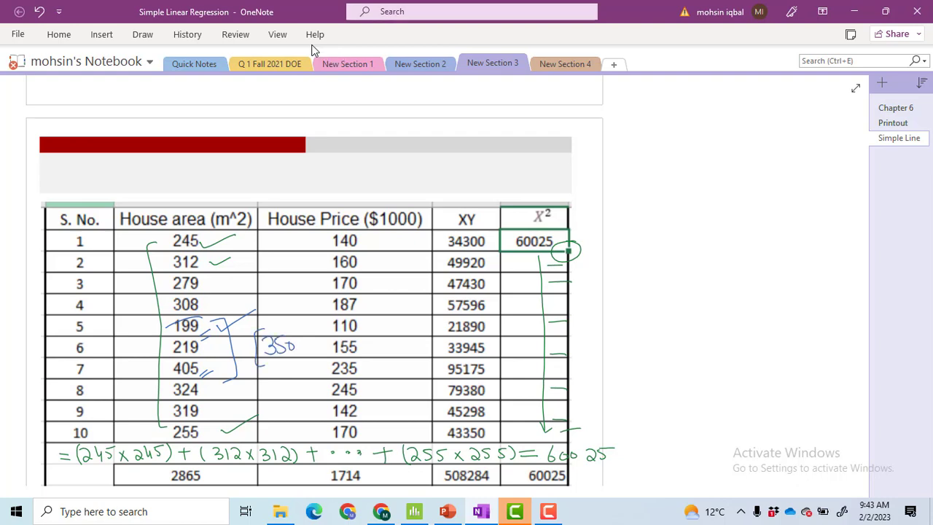
# Handwrite 'Interpolation' to the right of the table and underline it.
pyautogui.moveTo(622, 270)
pyautogui.mouseDown()
pyautogui.moveTo(623, 289)
pyautogui.moveTo(646, 288)
pyautogui.mouseUp()
pyautogui.moveTo(642, 281); pyautogui.dragTo(668, 282)
pyautogui.moveTo(671, 280)
pyautogui.mouseDown()
pyautogui.moveTo(672, 299)
pyautogui.moveTo(679, 280)
pyautogui.mouseUp()
pyautogui.moveTo(681, 281); pyautogui.dragTo(698, 285)
pyautogui.moveTo(710, 267)
pyautogui.mouseDown()
pyautogui.moveTo(712, 286)
pyautogui.moveTo(719, 275)
pyautogui.mouseUp()
pyautogui.moveTo(719, 277); pyautogui.dragTo(740, 283)
pyautogui.moveTo(622, 298); pyautogui.dragTo(733, 293)
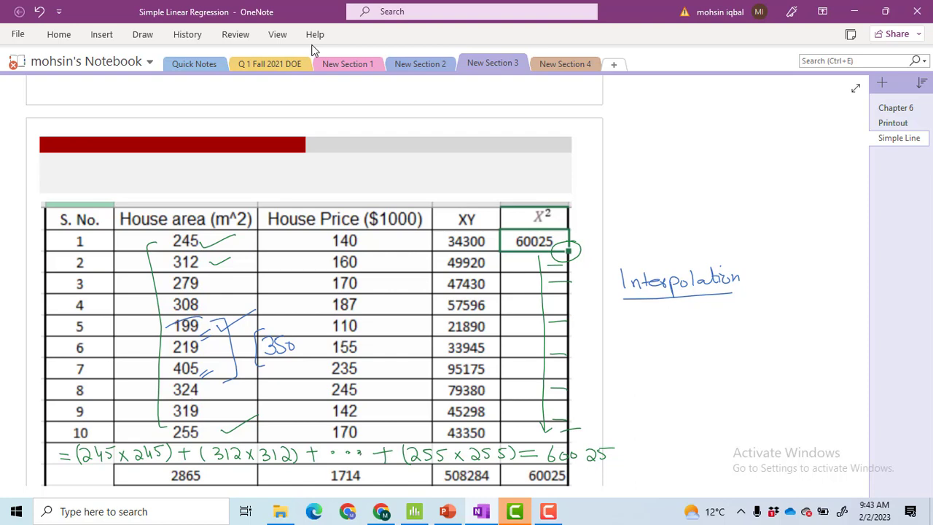
# Bracket the whole house-area column, draw a line from 405 out, and write 415.
pyautogui.moveTo(235, 232)
pyautogui.mouseDown()
pyautogui.moveTo(257, 293)
pyautogui.moveTo(261, 423)
pyautogui.moveTo(243, 430)
pyautogui.mouseUp()
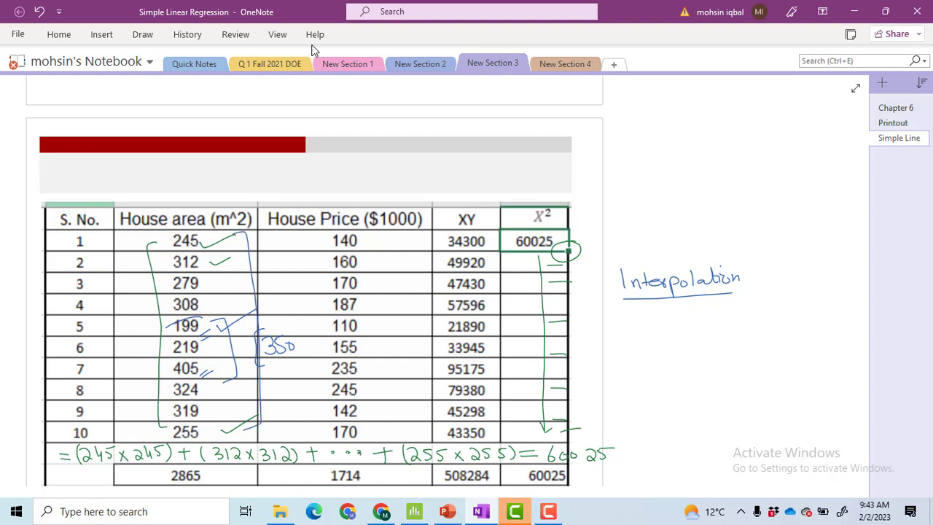
pyautogui.moveTo(213, 379)
pyautogui.mouseDown()
pyautogui.moveTo(626, 355)
pyautogui.moveTo(654, 363)
pyautogui.moveTo(689, 341)
pyautogui.mouseUp()
pyautogui.moveTo(651, 377)
pyautogui.mouseDown()
pyautogui.moveTo(651, 395)
pyautogui.moveTo(664, 376)
pyautogui.mouseUp()
# Write 'Extrapolation' below 415, mark it with an X and underline it.
pyautogui.moveTo(652, 384); pyautogui.dragTo(669, 394)
pyautogui.moveTo(678, 384)
pyautogui.mouseDown()
pyautogui.moveTo(674, 394)
pyautogui.moveTo(681, 384)
pyautogui.mouseUp()
pyautogui.moveTo(684, 388)
pyautogui.mouseDown()
pyautogui.moveTo(686, 415)
pyautogui.moveTo(692, 394)
pyautogui.mouseUp()
pyautogui.moveTo(697, 378)
pyautogui.mouseDown()
pyautogui.moveTo(699, 394)
pyautogui.moveTo(722, 393)
pyautogui.mouseUp()
pyautogui.moveTo(733, 373); pyautogui.dragTo(743, 390)
pyautogui.moveTo(749, 384)
pyautogui.mouseDown()
pyautogui.moveTo(747, 392)
pyautogui.moveTo(763, 385)
pyautogui.mouseUp()
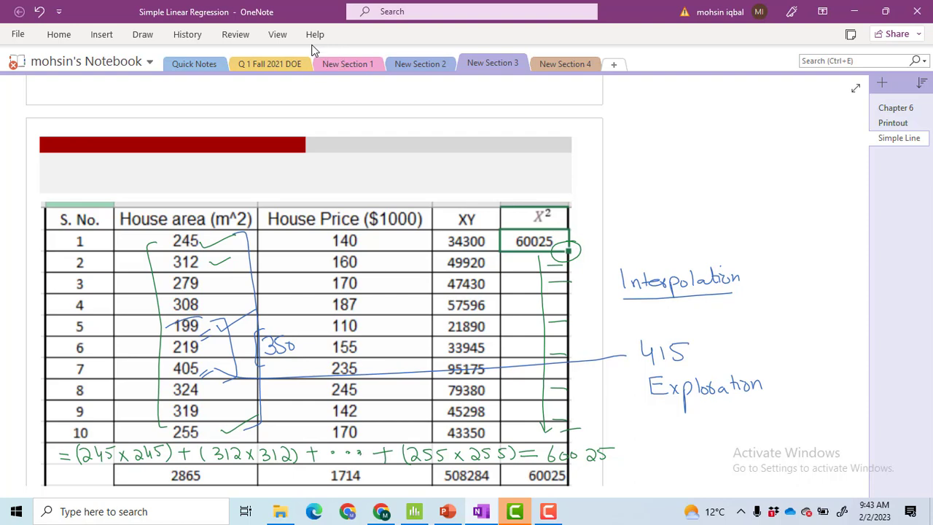
pyautogui.moveTo(820, 358)
pyautogui.mouseDown()
pyautogui.moveTo(802, 397)
pyautogui.moveTo(827, 402)
pyautogui.mouseUp()
pyautogui.moveTo(640, 409); pyautogui.dragTo(755, 412)
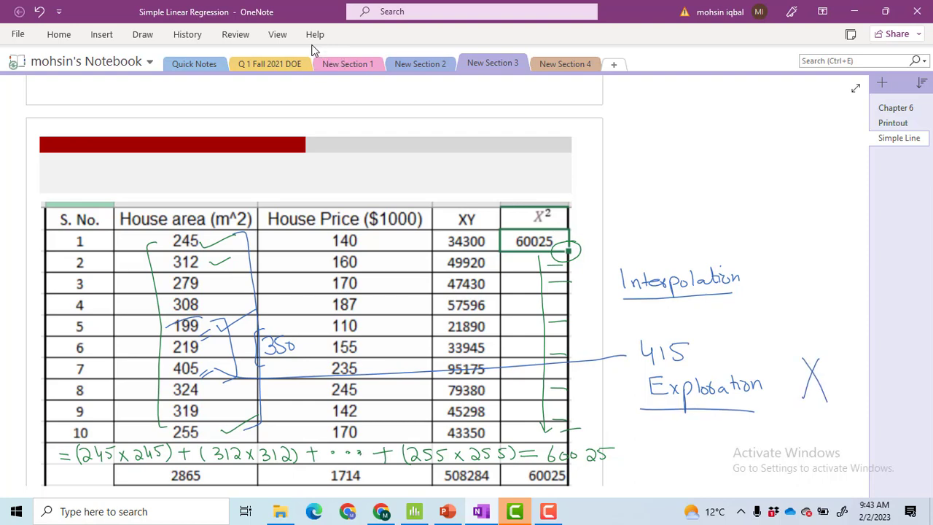
pyautogui.moveTo(685, 369); pyautogui.dragTo(685, 380)
pyautogui.moveTo(694, 374); pyautogui.dragTo(692, 379)
# Write '109 < 199' in the margin, with arrows linking it to 415 and the 199 row.
pyautogui.moveTo(210, 317)
pyautogui.mouseDown()
pyautogui.moveTo(466, 184)
pyautogui.moveTo(617, 178)
pyautogui.moveTo(625, 193)
pyautogui.moveTo(634, 182)
pyautogui.moveTo(659, 197)
pyautogui.mouseUp()
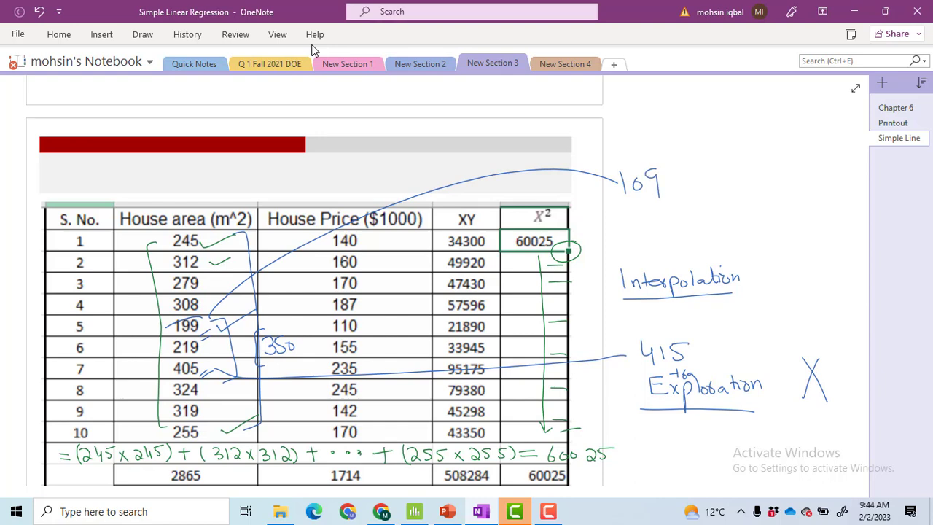
pyautogui.moveTo(640, 377)
pyautogui.mouseDown()
pyautogui.moveTo(619, 350)
pyautogui.moveTo(651, 216)
pyautogui.mouseUp()
pyautogui.moveTo(707, 171)
pyautogui.mouseDown()
pyautogui.moveTo(678, 192)
pyautogui.moveTo(718, 203)
pyautogui.mouseUp()
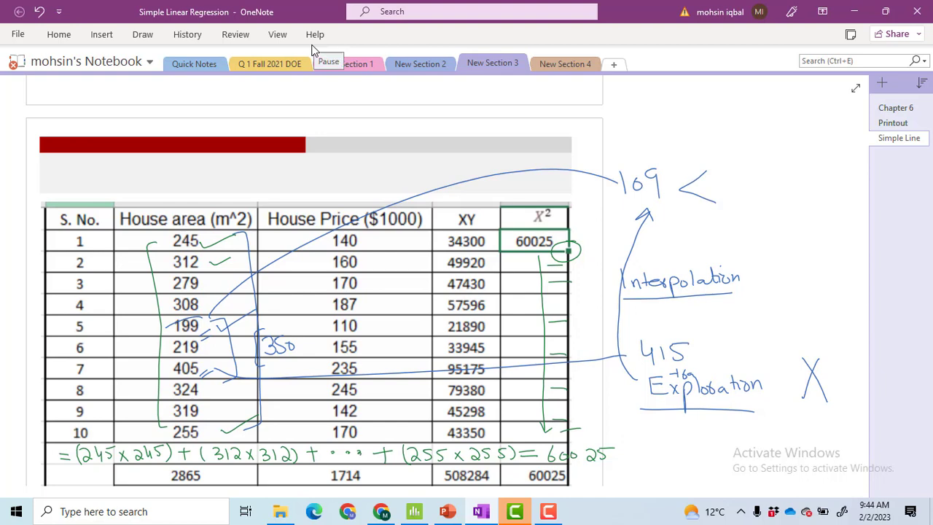
pyautogui.moveTo(741, 171)
pyautogui.mouseDown()
pyautogui.moveTo(743, 189)
pyautogui.moveTo(784, 189)
pyautogui.mouseUp()
pyautogui.click(769, 169)
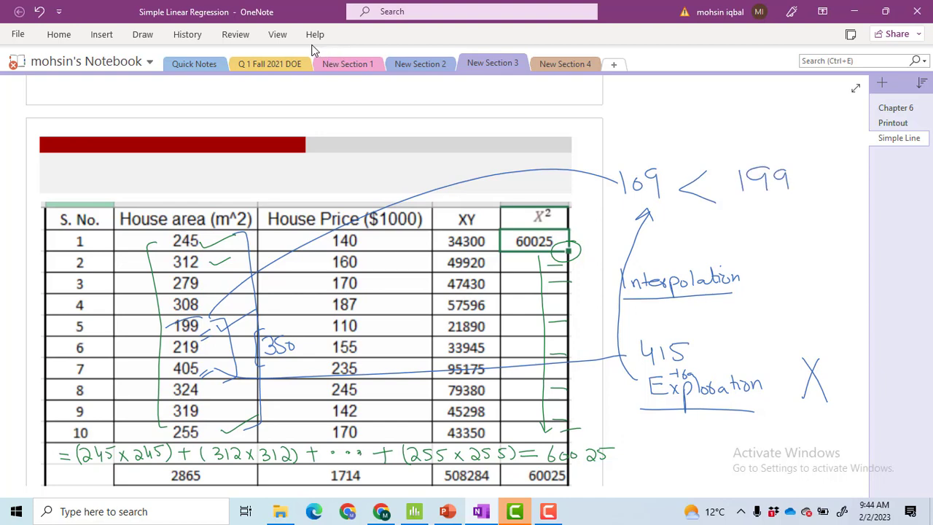
pyautogui.moveTo(751, 153)
pyautogui.mouseDown()
pyautogui.moveTo(744, 143)
pyautogui.moveTo(493, 137)
pyautogui.moveTo(327, 245)
pyautogui.moveTo(124, 325)
pyautogui.moveTo(169, 334)
pyautogui.mouseUp()
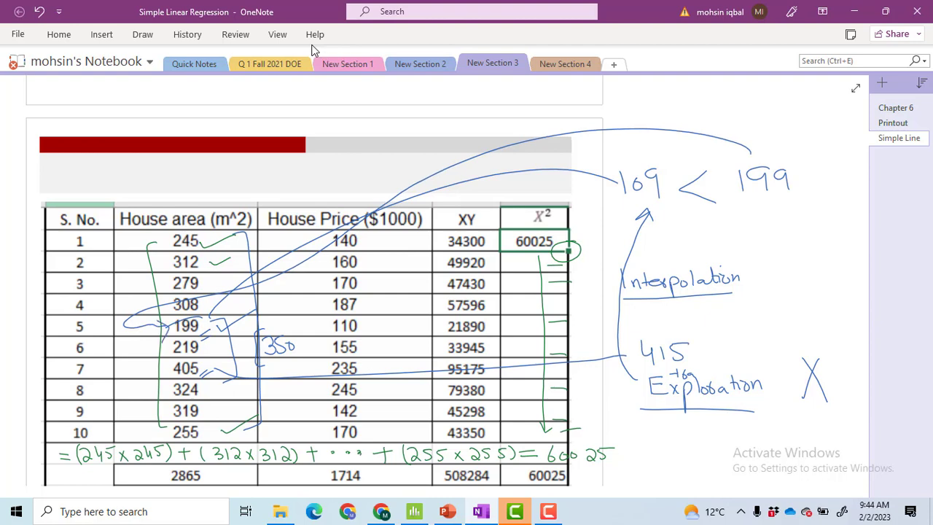